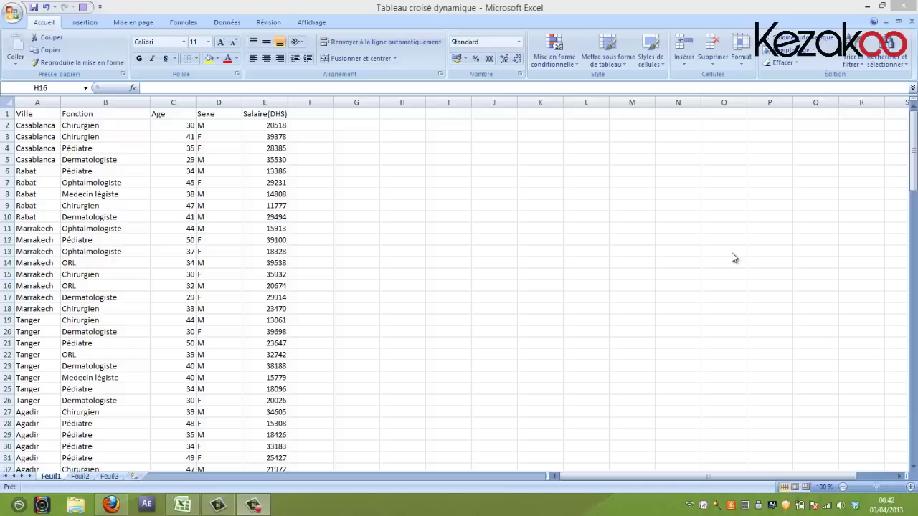
# Apply a yellow fill to columns A to E, then clear the selection
pyautogui.click(253, 97)
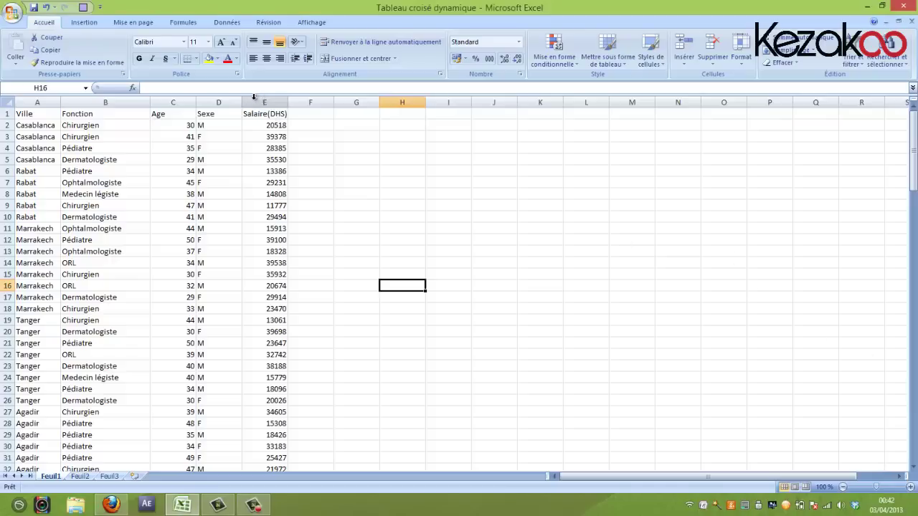
pyautogui.moveTo(40, 103)
pyautogui.mouseDown()
pyautogui.moveTo(261, 91)
pyautogui.moveTo(265, 102)
pyautogui.mouseUp()
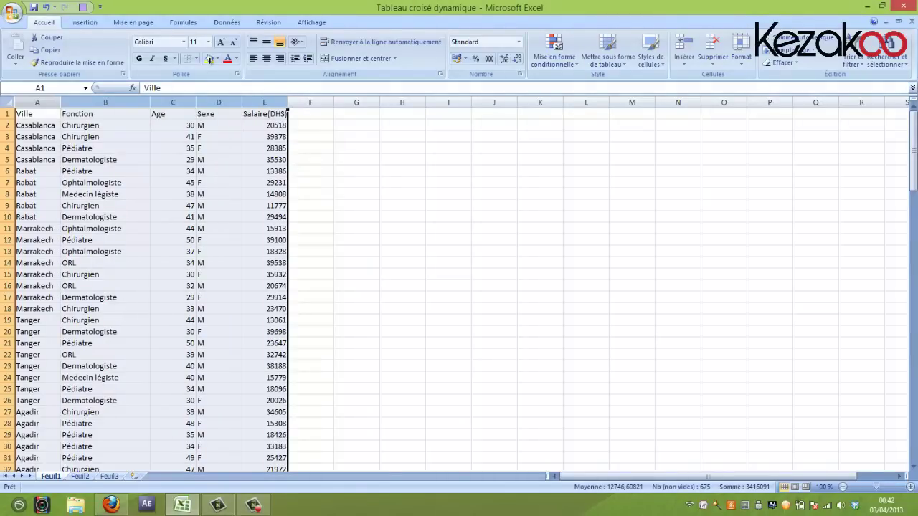
pyautogui.click(209, 58)
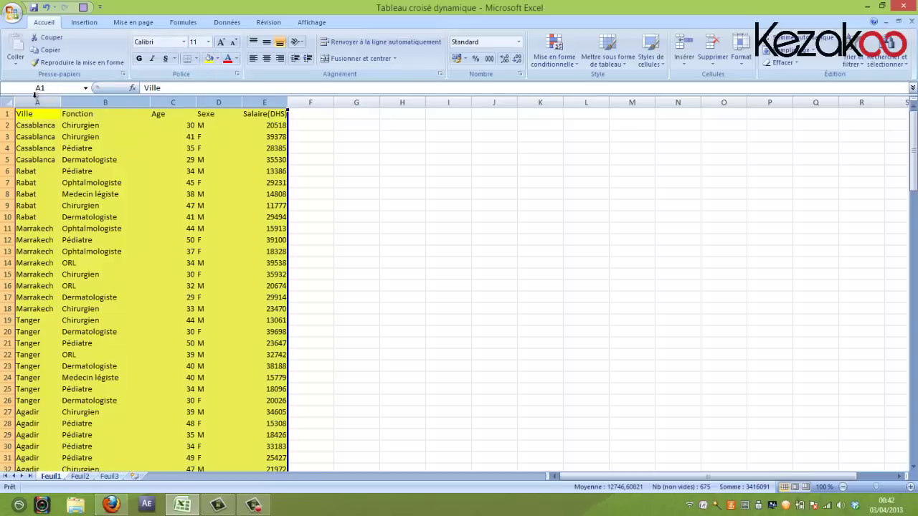
pyautogui.click(37, 124)
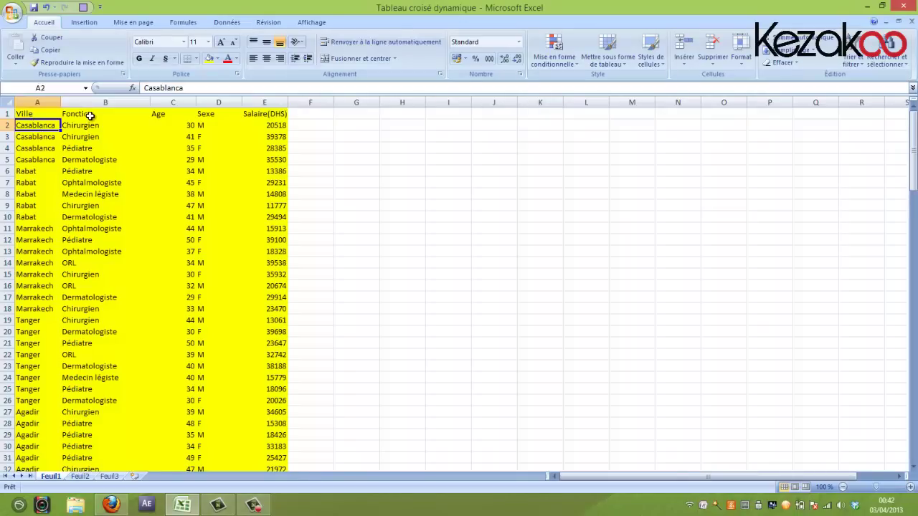
# Review the Fonction, Age, Sexe and Salaire(DHS) headers and reselect columns A to E
pyautogui.click(90, 115)
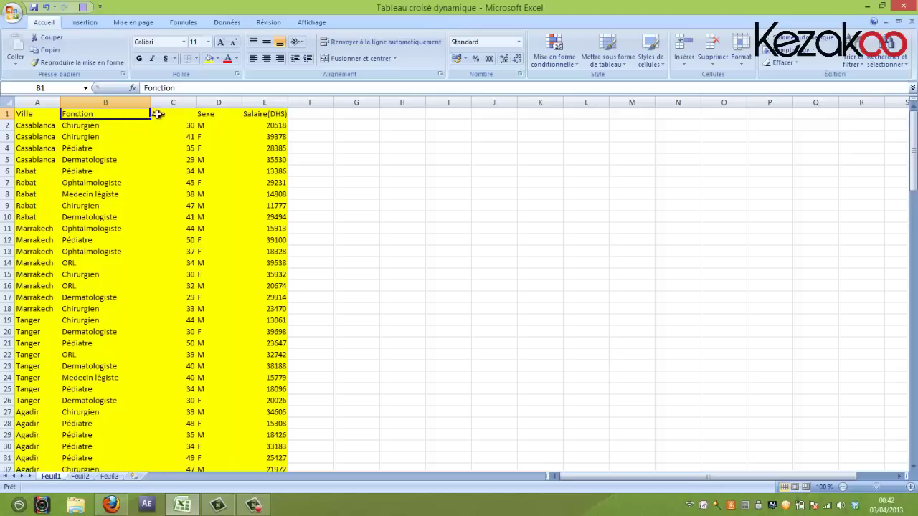
pyautogui.click(176, 114)
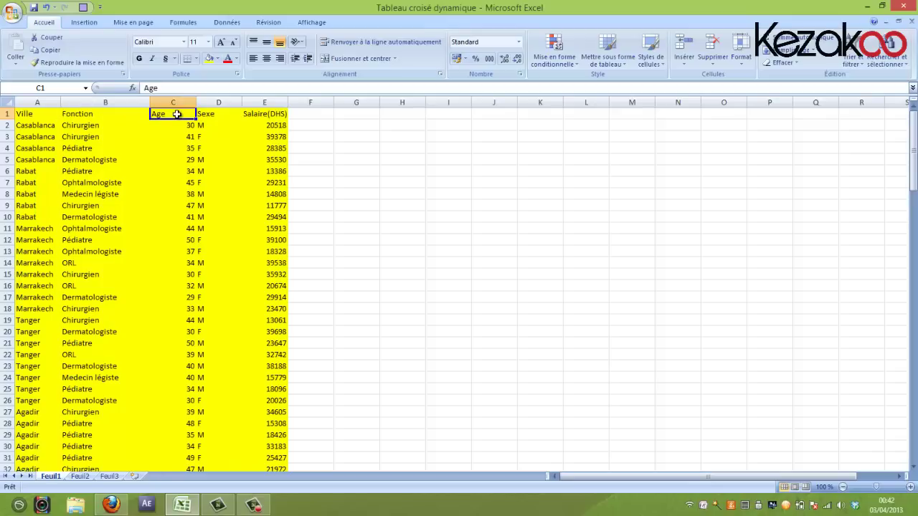
pyautogui.click(218, 115)
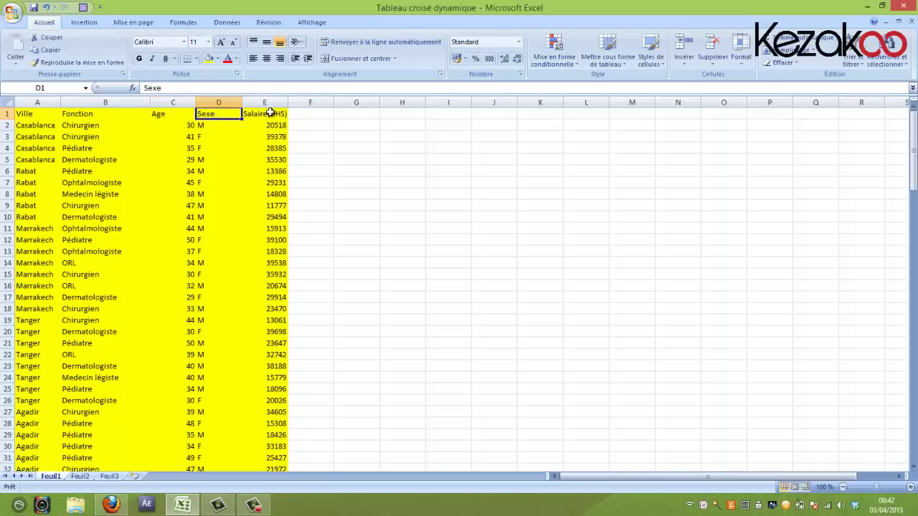
pyautogui.click(256, 114)
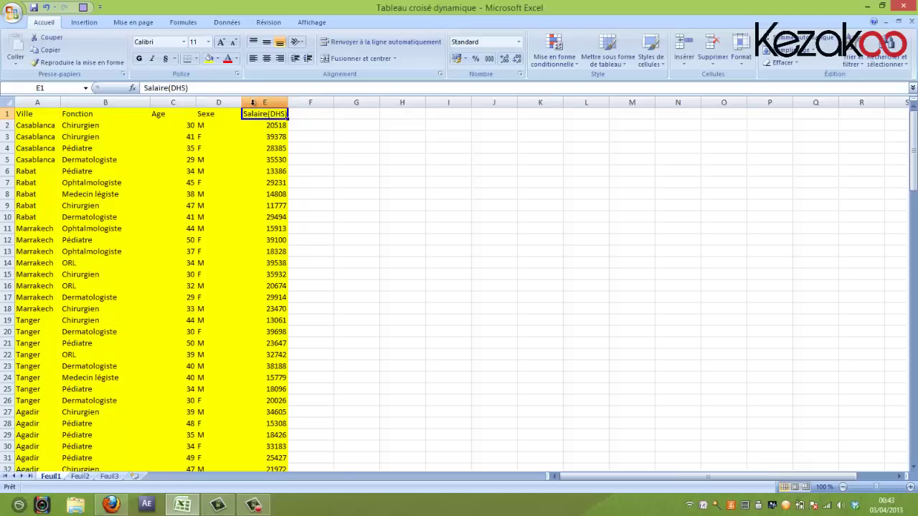
pyautogui.moveTo(253, 103); pyautogui.dragTo(2, 94)
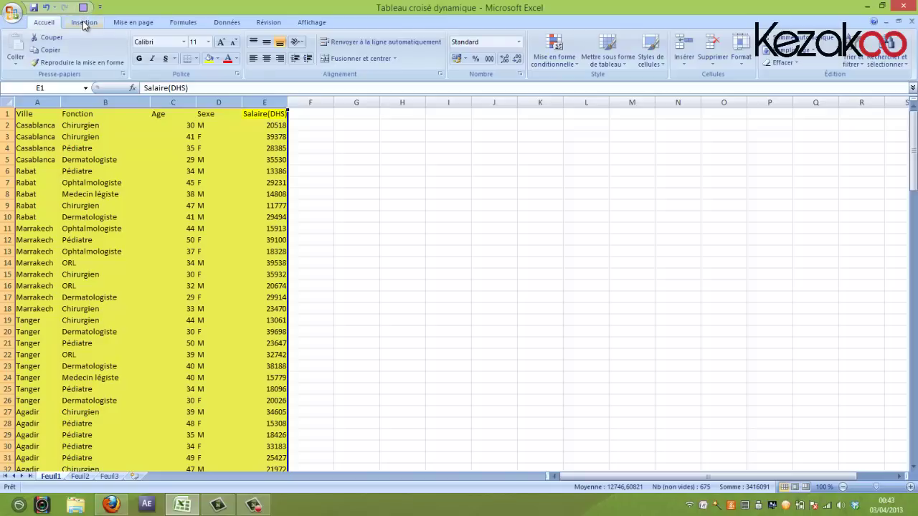
# Insert a pivot table from range Feuil1!$A:$E on a new worksheet
pyautogui.click(84, 24)
pyautogui.click(26, 56)
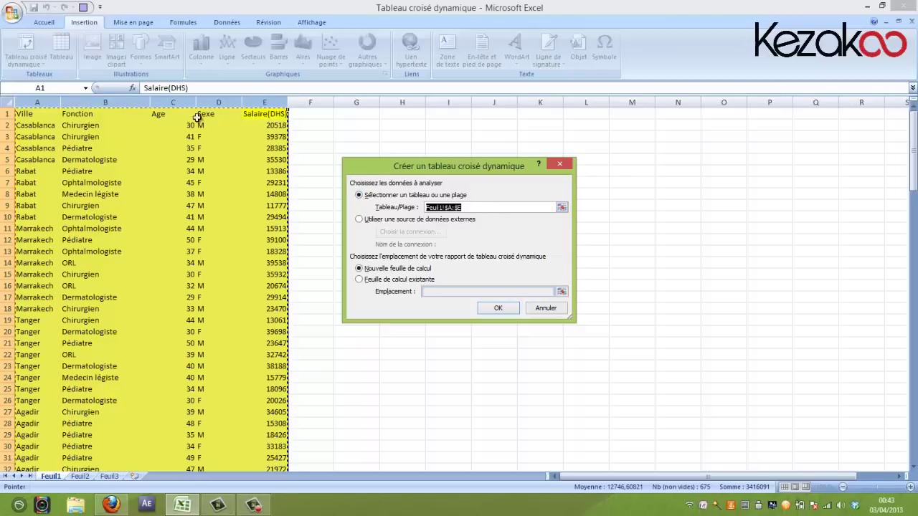
pyautogui.click(499, 307)
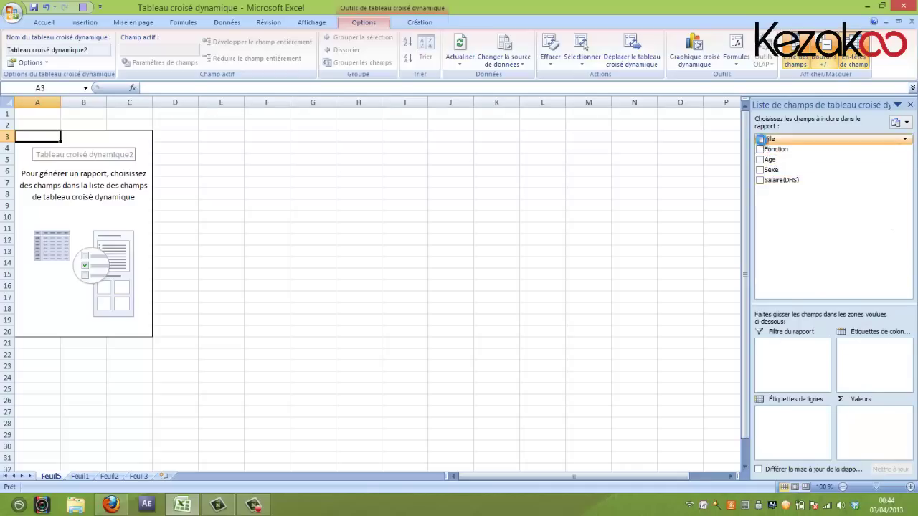
# Place the Ville field in the pivot's column labels
pyautogui.click(760, 139)
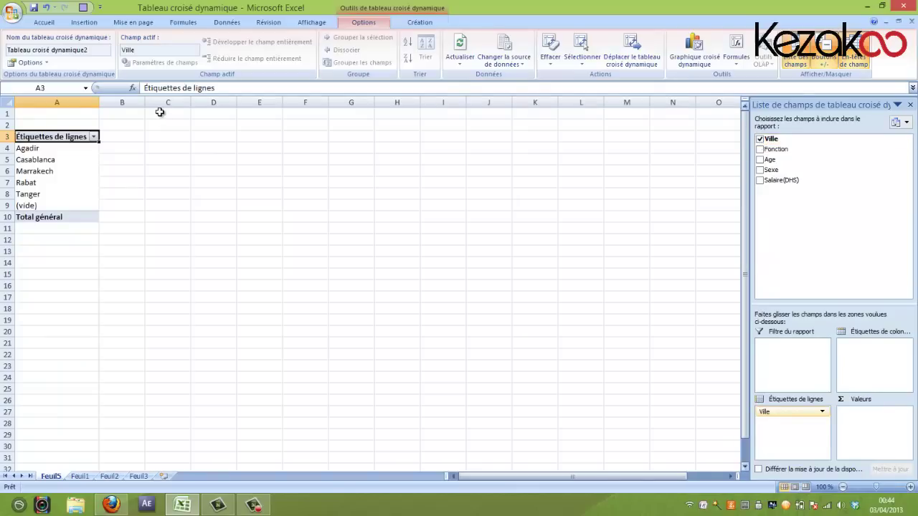
pyautogui.click(760, 139)
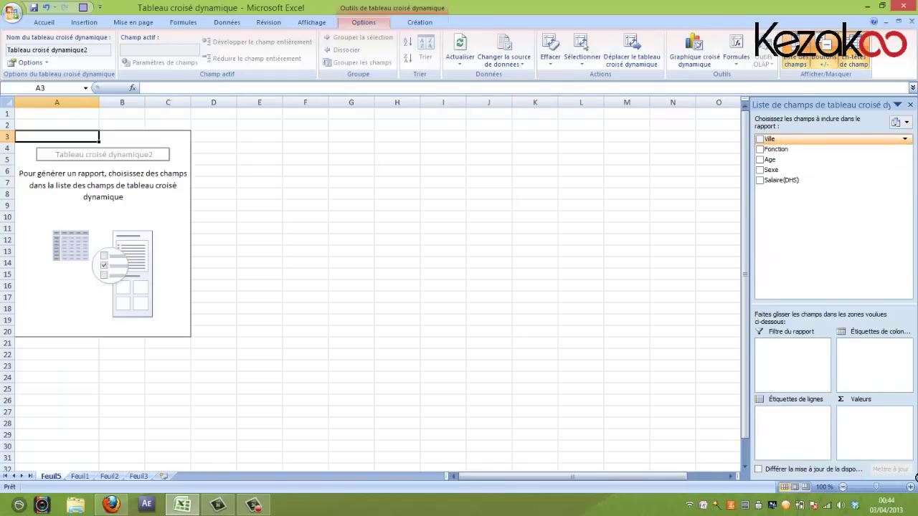
pyautogui.moveTo(784, 140); pyautogui.dragTo(866, 359)
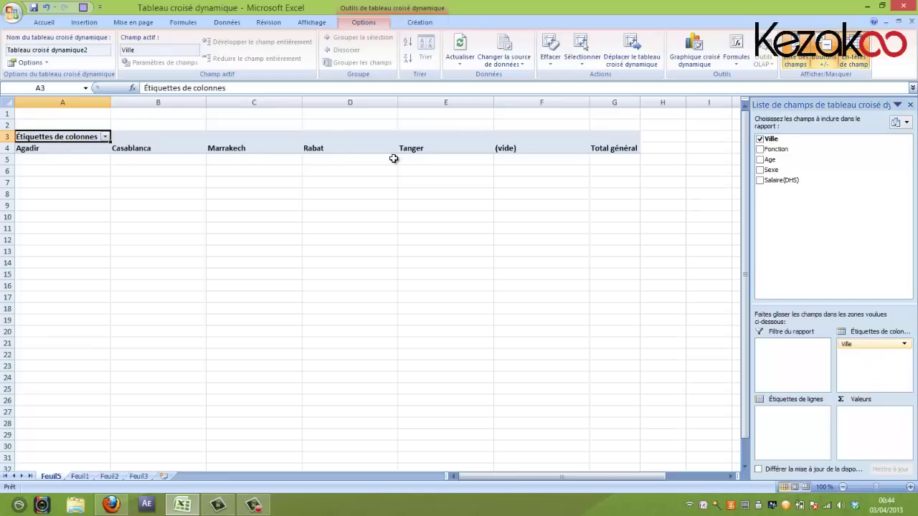
# Attempt to delete the (vide) column F and dismiss the pivot table error
pyautogui.click(543, 102)
pyautogui.rightClick(543, 103)
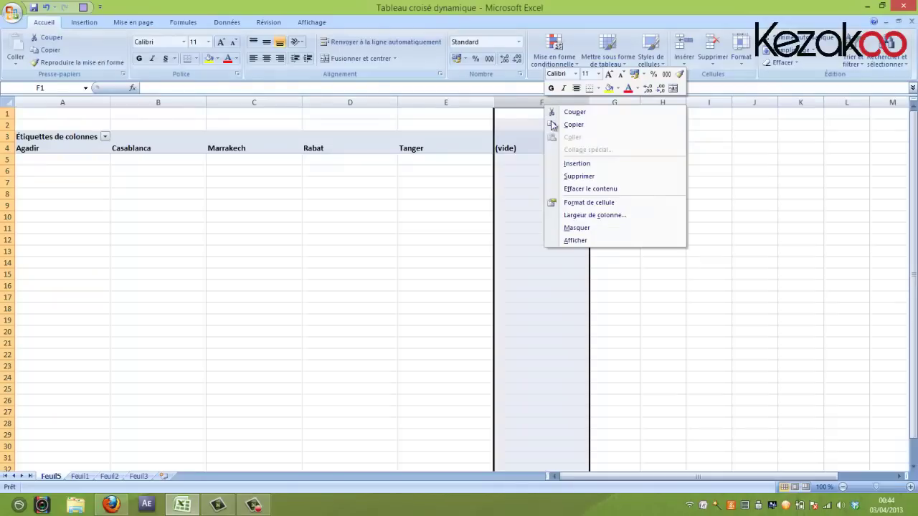
pyautogui.click(588, 177)
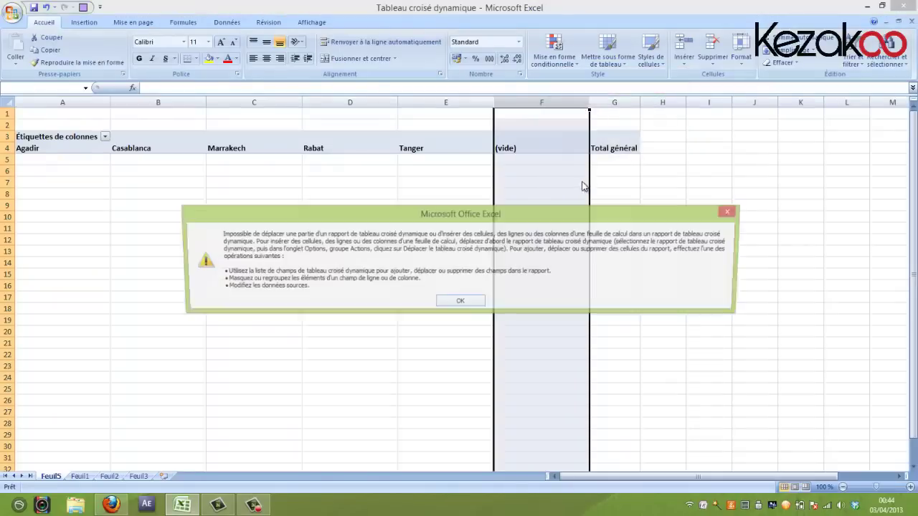
pyautogui.click(462, 301)
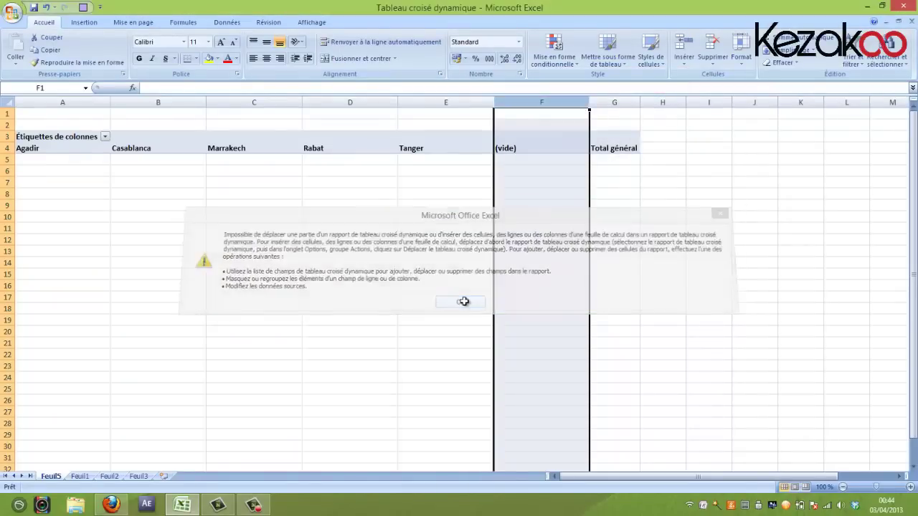
# Uncheck (vide) in the Ville column filter
pyautogui.click(104, 136)
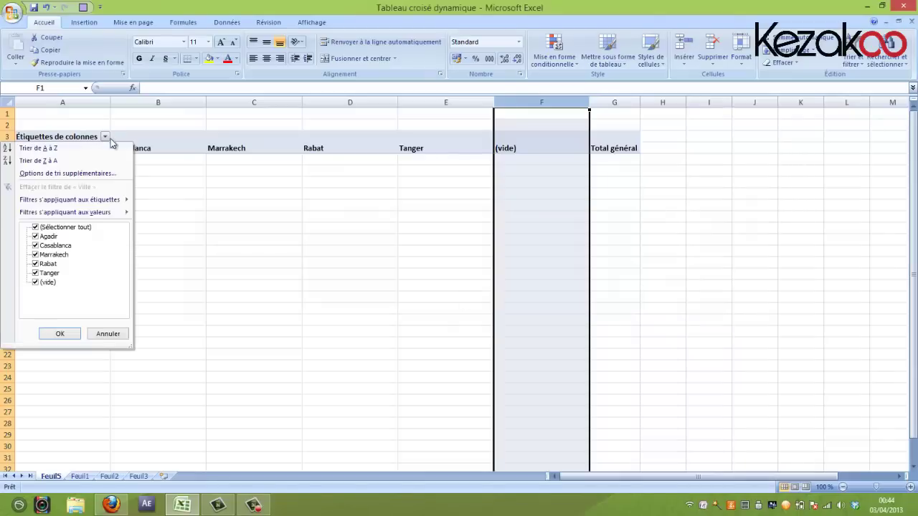
pyautogui.click(36, 283)
pyautogui.click(60, 333)
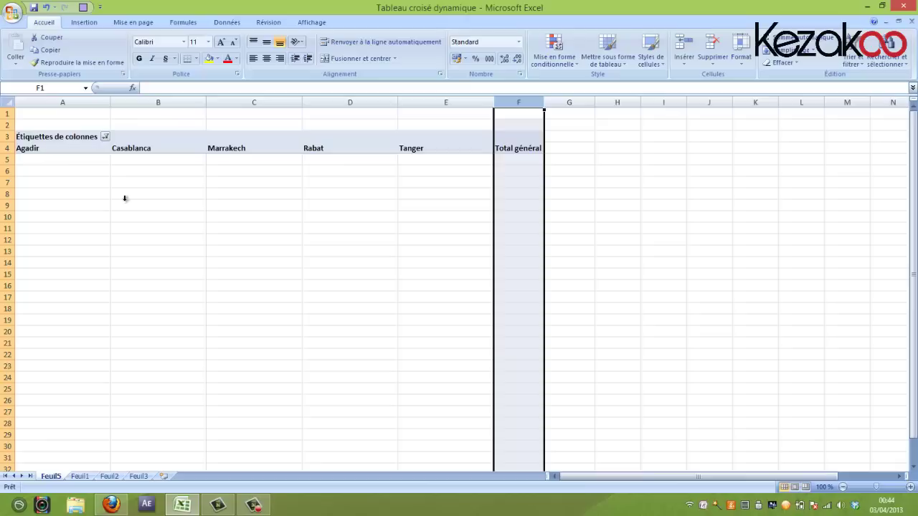
pyautogui.click(62, 137)
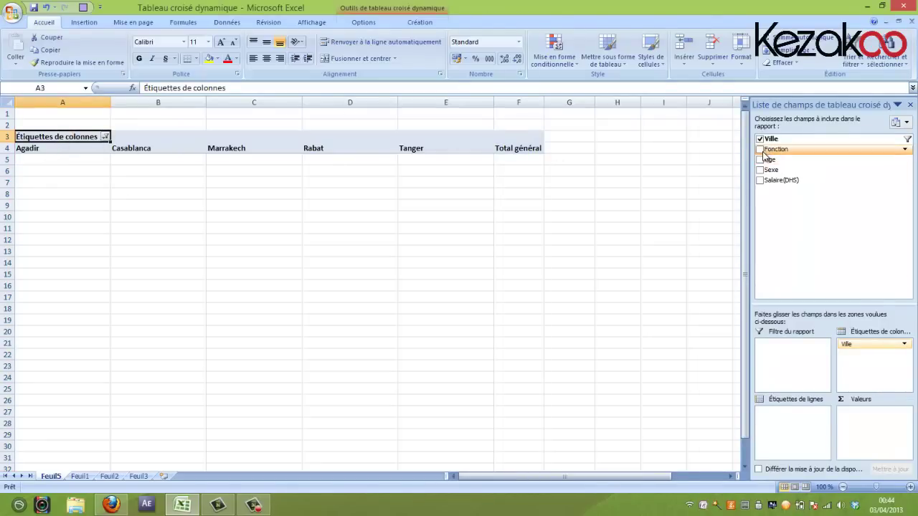
# Put Fonction in row labels and Salaire(DHS) in Values as a count totalling 134
pyautogui.moveTo(764, 150); pyautogui.dragTo(788, 426)
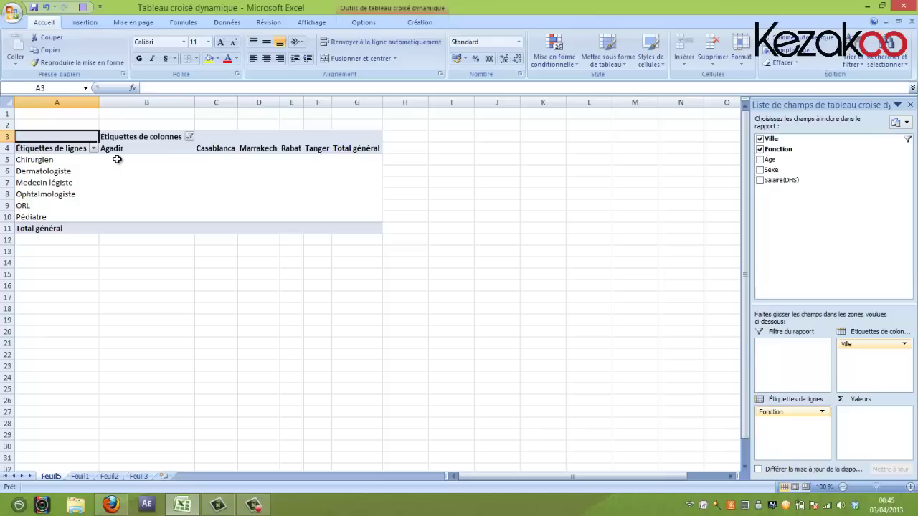
pyautogui.click(761, 181)
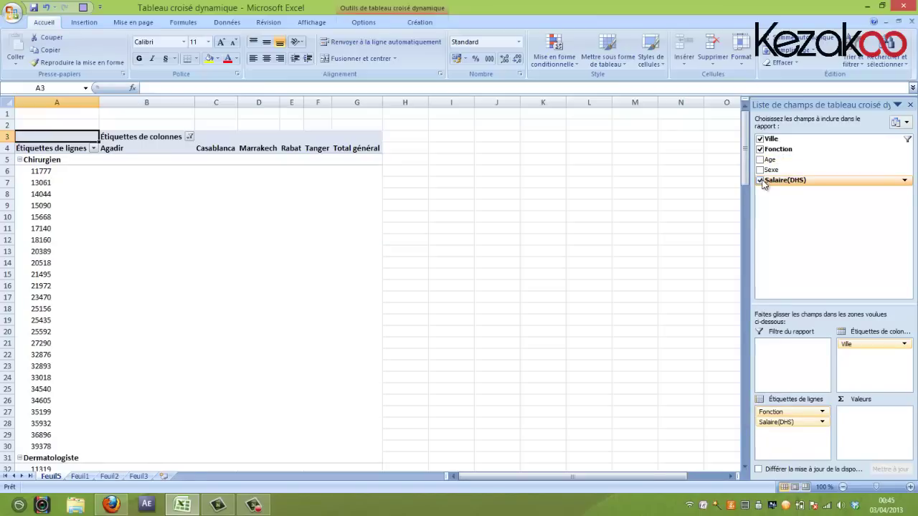
pyautogui.click(762, 181)
pyautogui.moveTo(782, 180); pyautogui.dragTo(855, 421)
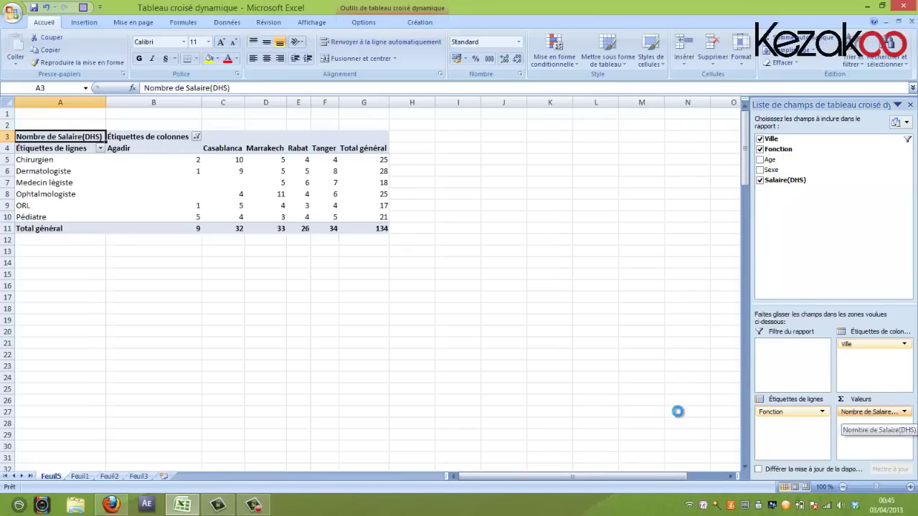
pyautogui.click(254, 505)
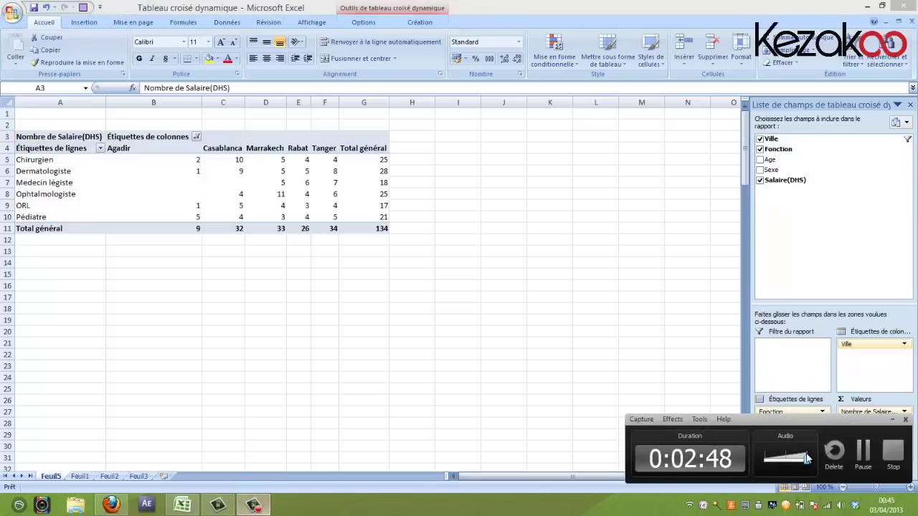
pyautogui.click(892, 419)
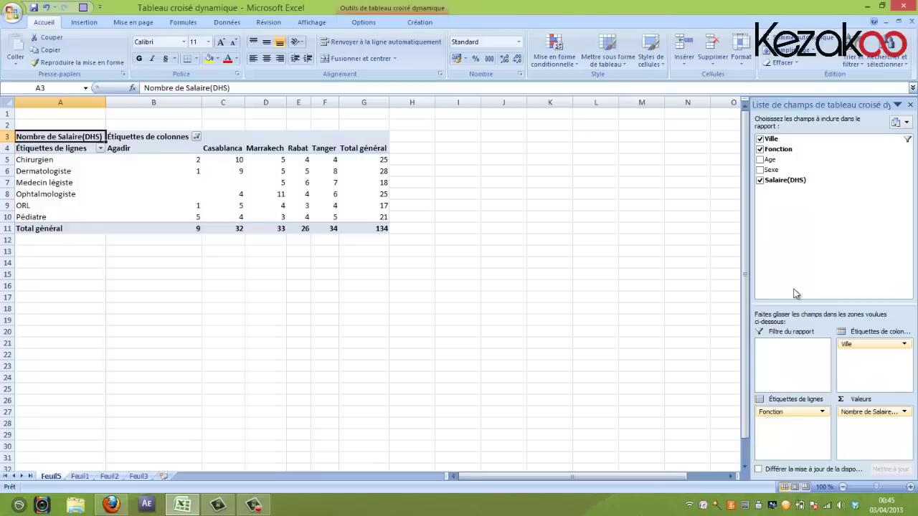
# Change the Salaire(DHS) value field summary from Nombre to Moyenne
pyautogui.click(874, 414)
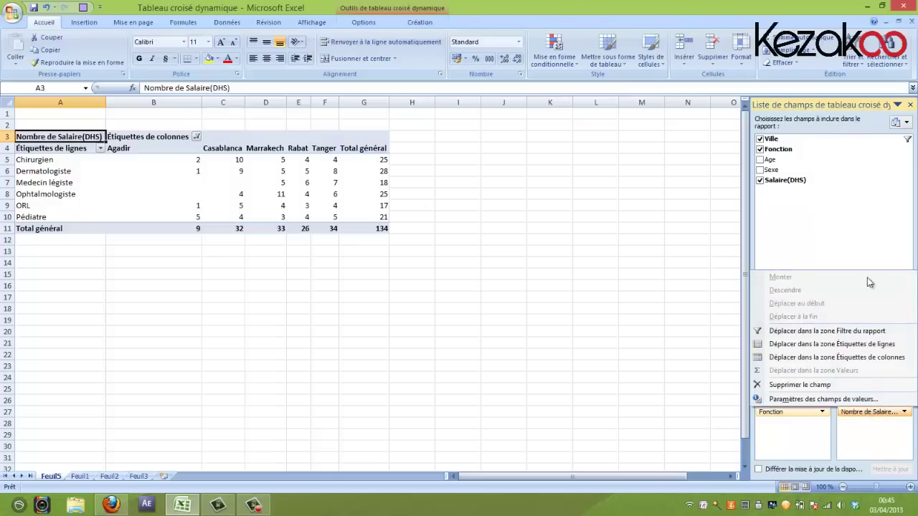
pyautogui.click(852, 430)
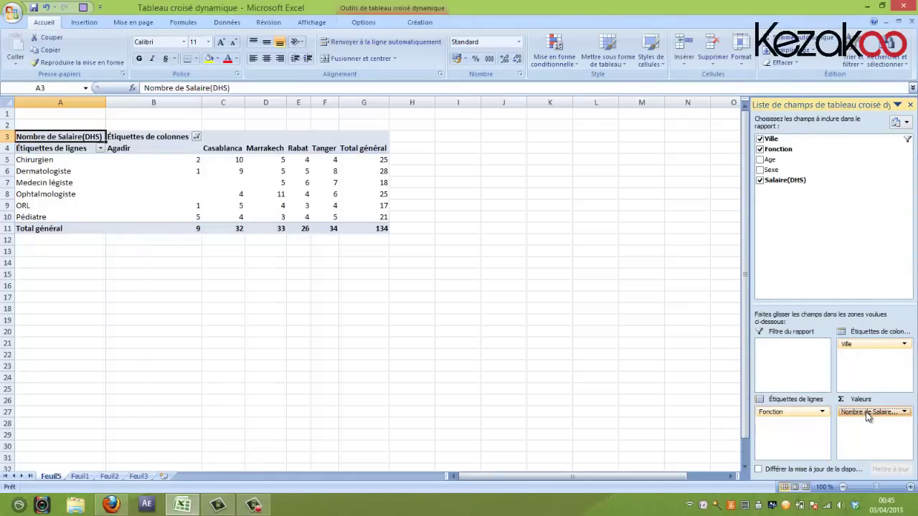
pyautogui.click(868, 414)
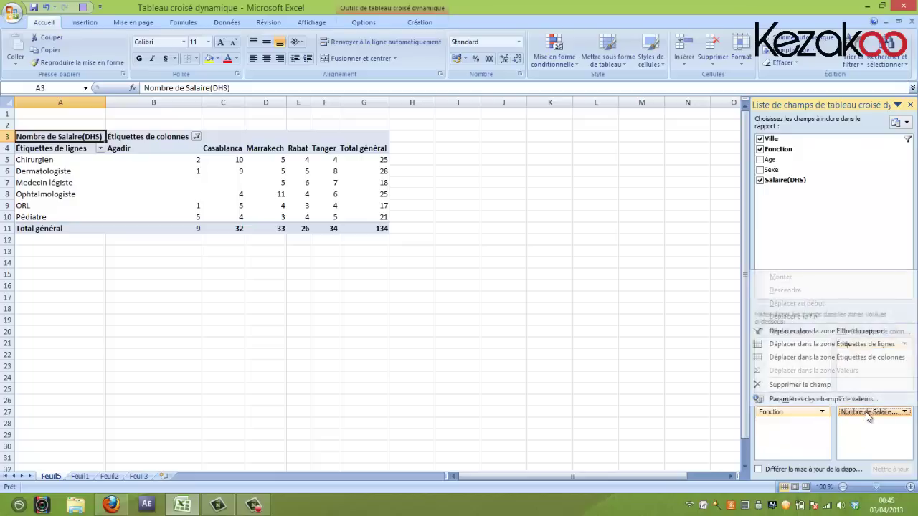
pyautogui.click(814, 399)
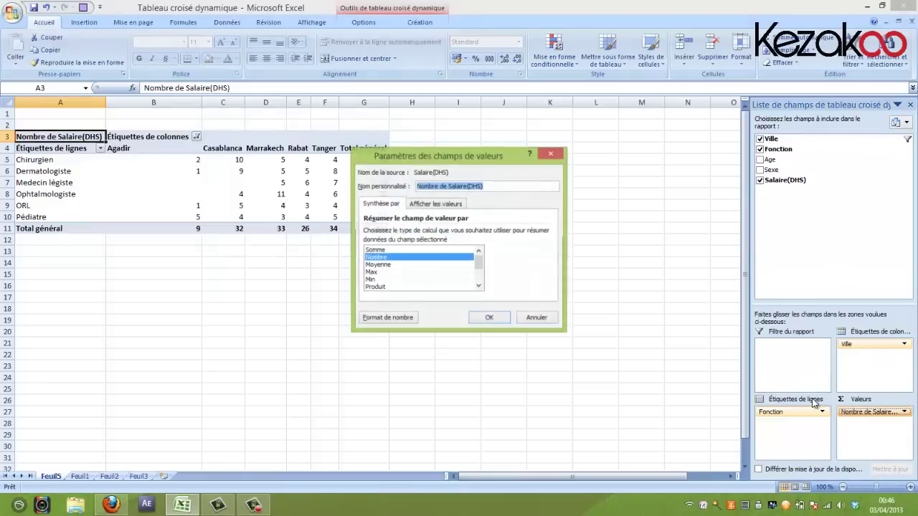
pyautogui.click(371, 266)
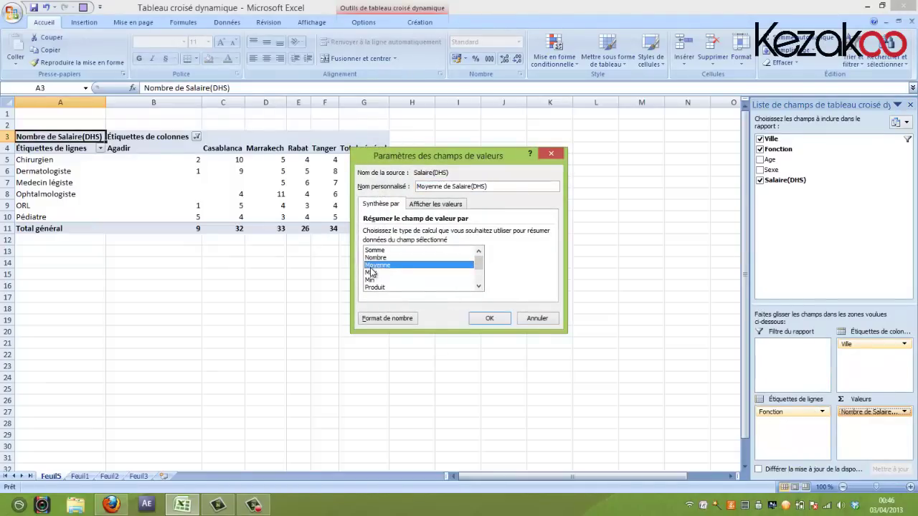
pyautogui.click(492, 318)
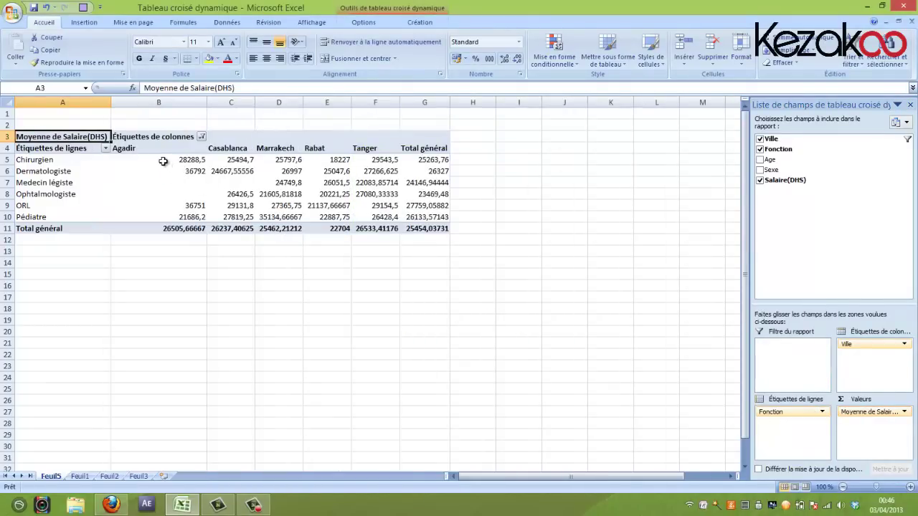
pyautogui.moveTo(163, 161); pyautogui.dragTo(445, 217)
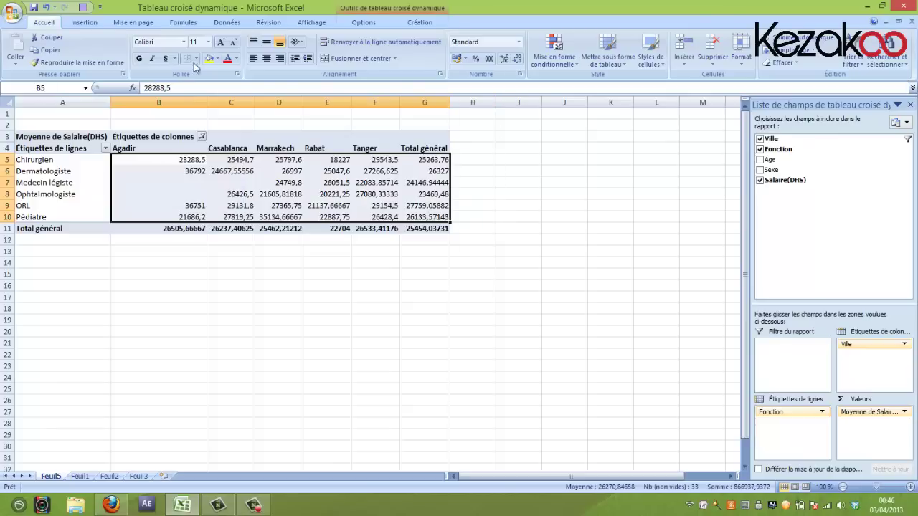
# Fill the selected pivot values B5:G10 with a light blue theme colour
pyautogui.click(218, 58)
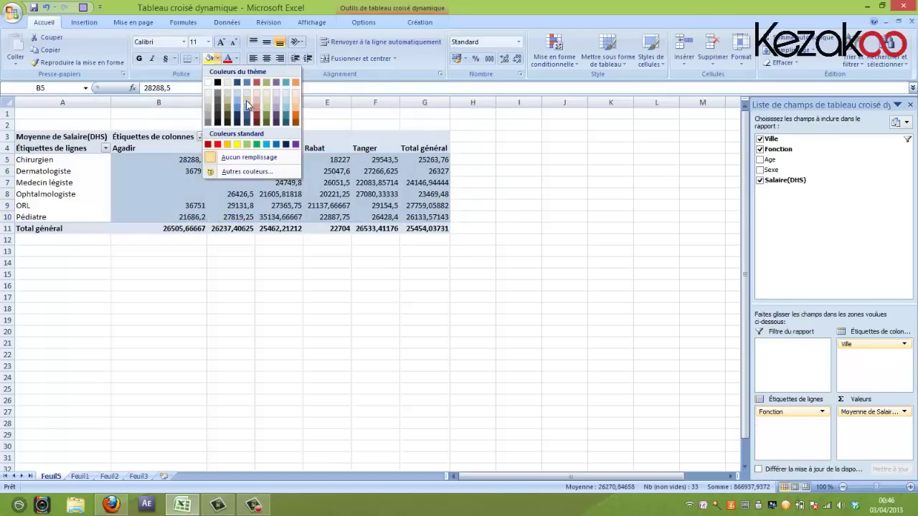
pyautogui.click(246, 101)
pyautogui.click(182, 158)
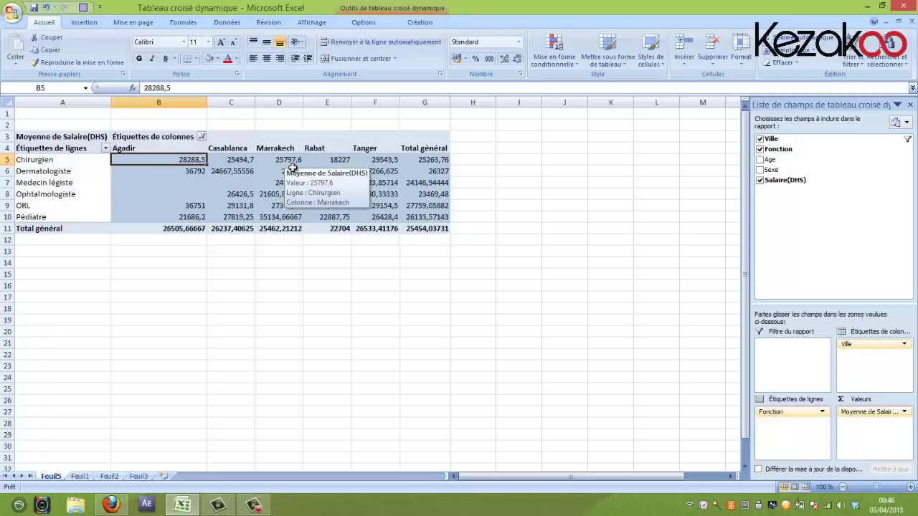
pyautogui.click(54, 185)
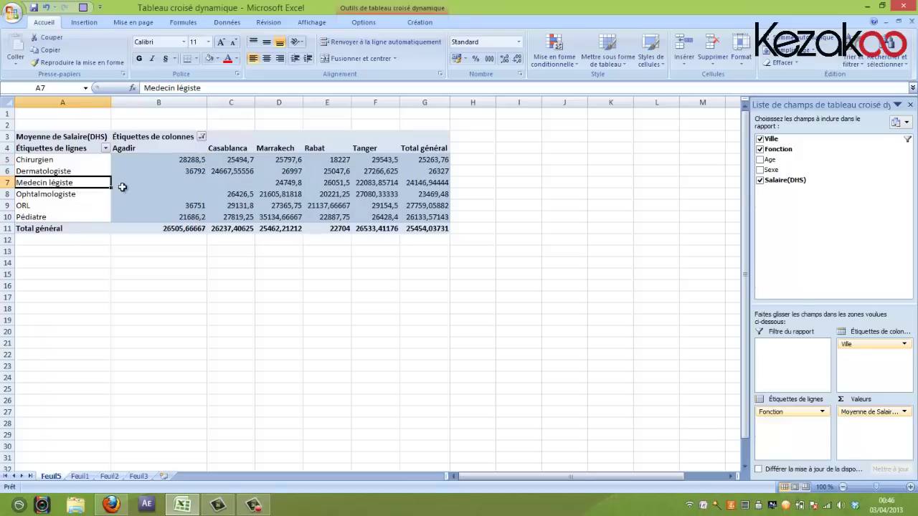
pyautogui.click(291, 184)
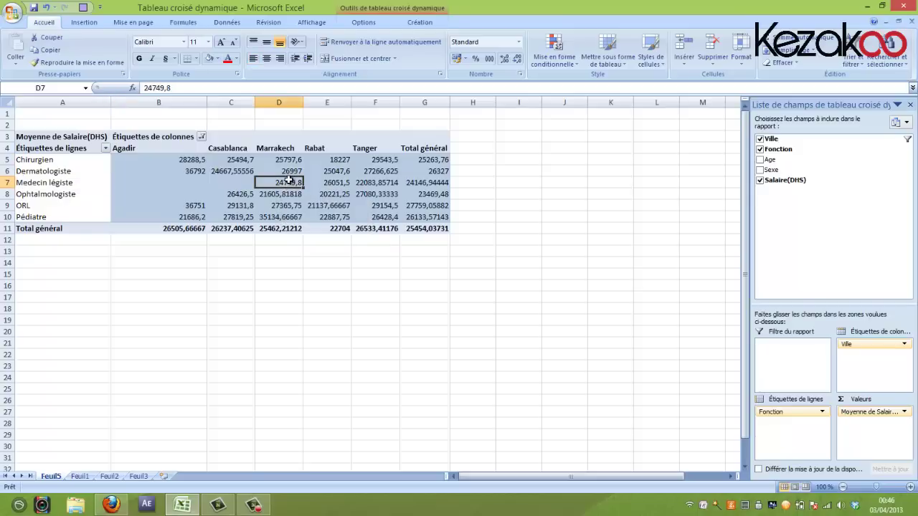
pyautogui.moveTo(237, 183); pyautogui.dragTo(199, 183)
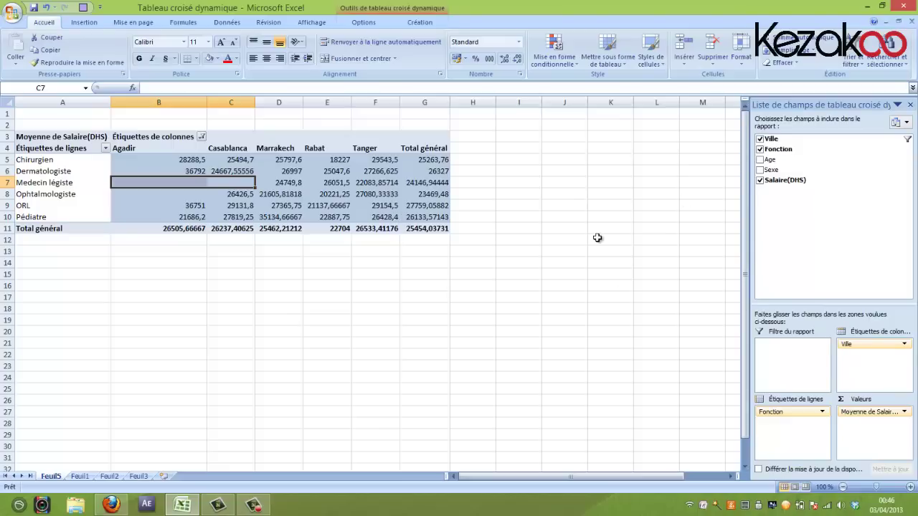
pyautogui.click(879, 370)
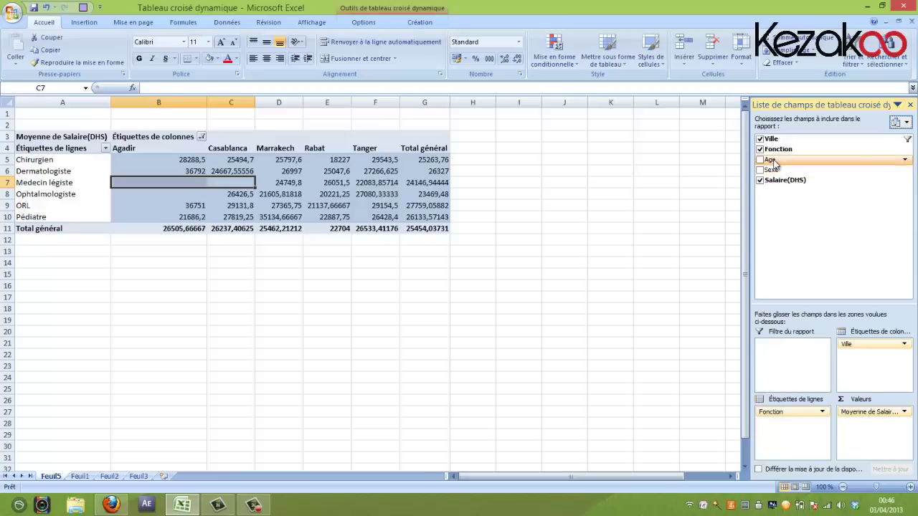
# Add Sexe under Ville in column labels and inspect Chirurgien's Agadir and Casablanca F averages
pyautogui.moveTo(775, 162)
pyautogui.mouseDown()
pyautogui.moveTo(783, 164)
pyautogui.moveTo(861, 372)
pyautogui.mouseUp()
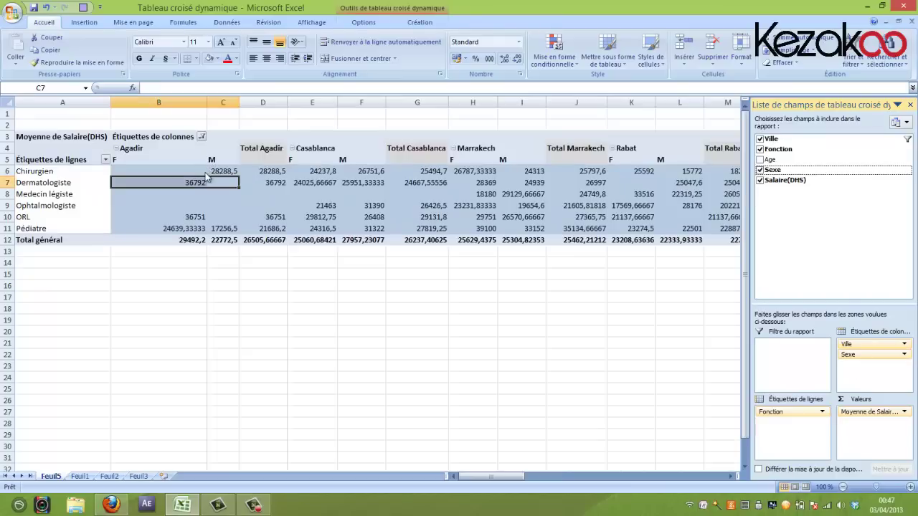
pyautogui.click(204, 172)
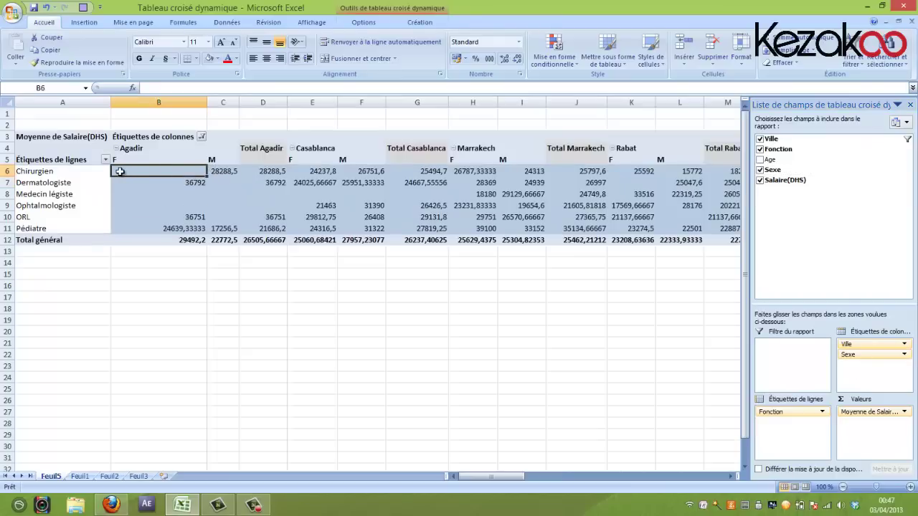
pyautogui.moveTo(123, 170)
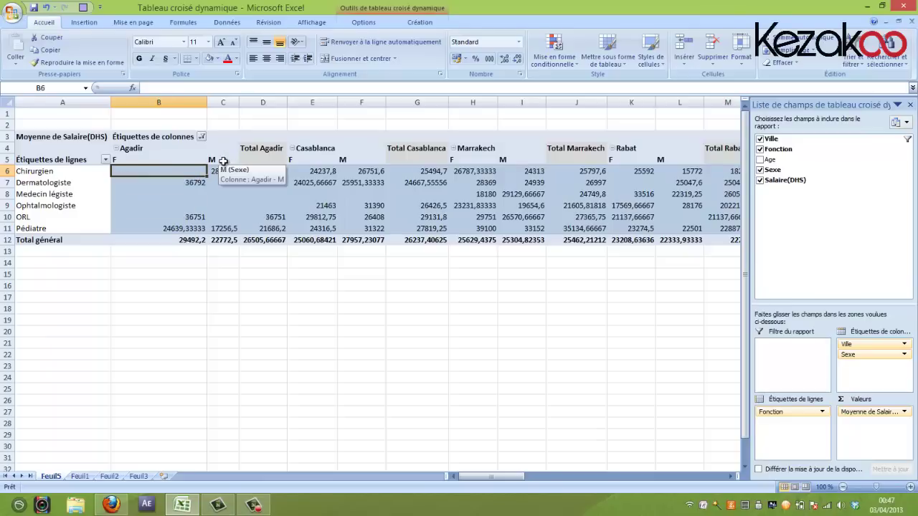
pyautogui.click(312, 160)
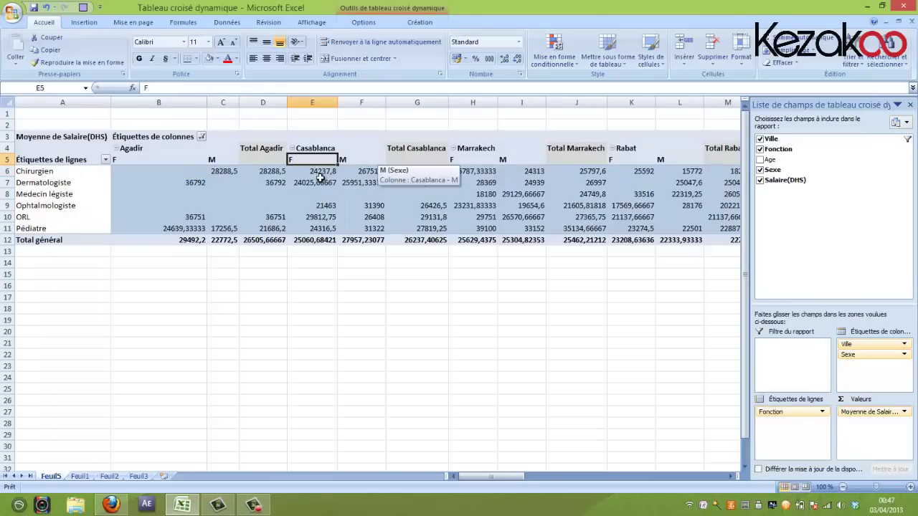
pyautogui.moveTo(314, 172)
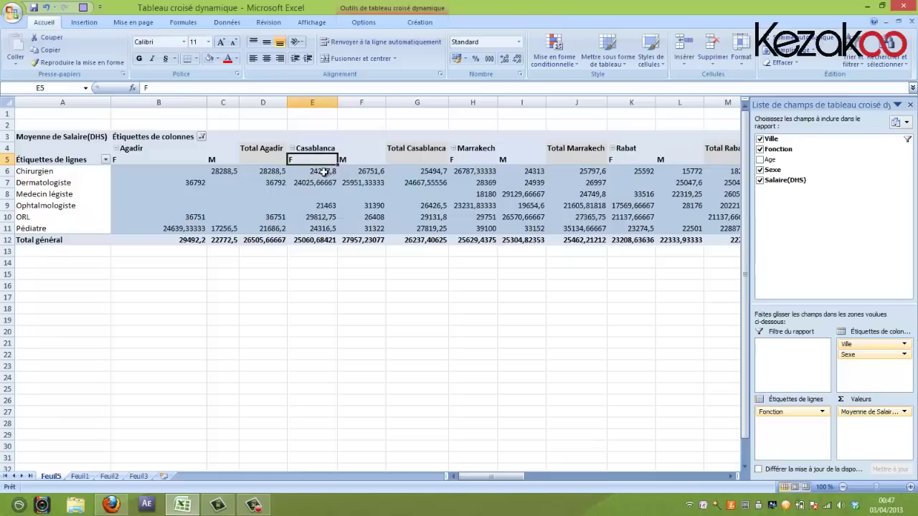
pyautogui.click(322, 173)
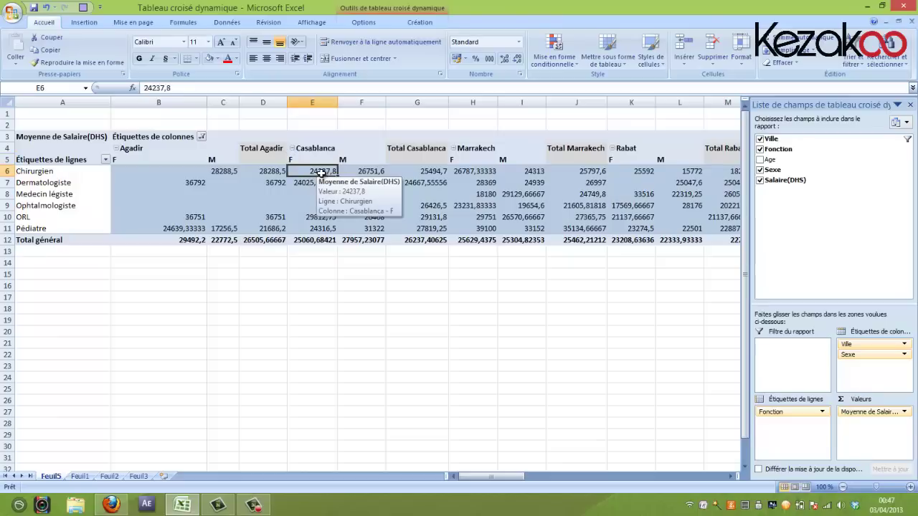
# Inspect Casablanca M and total averages, then Marrakech F and M averages per function
pyautogui.click(355, 160)
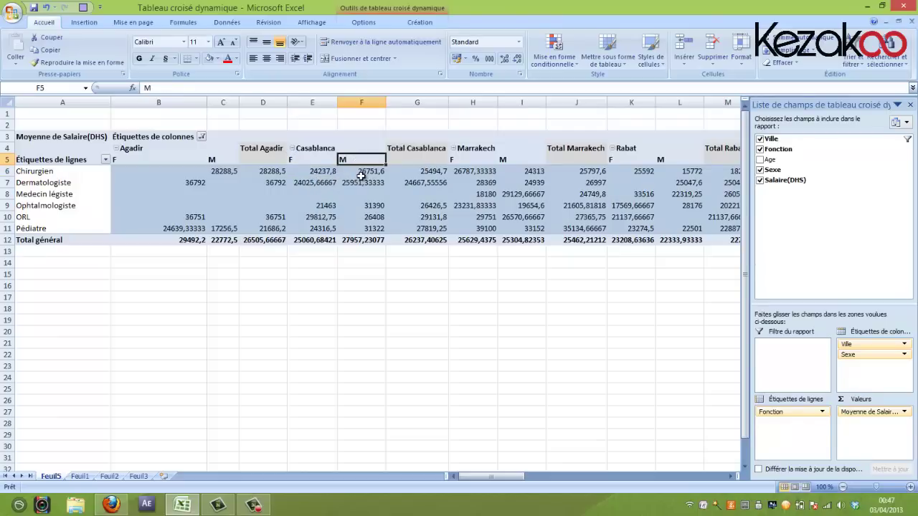
pyautogui.click(361, 172)
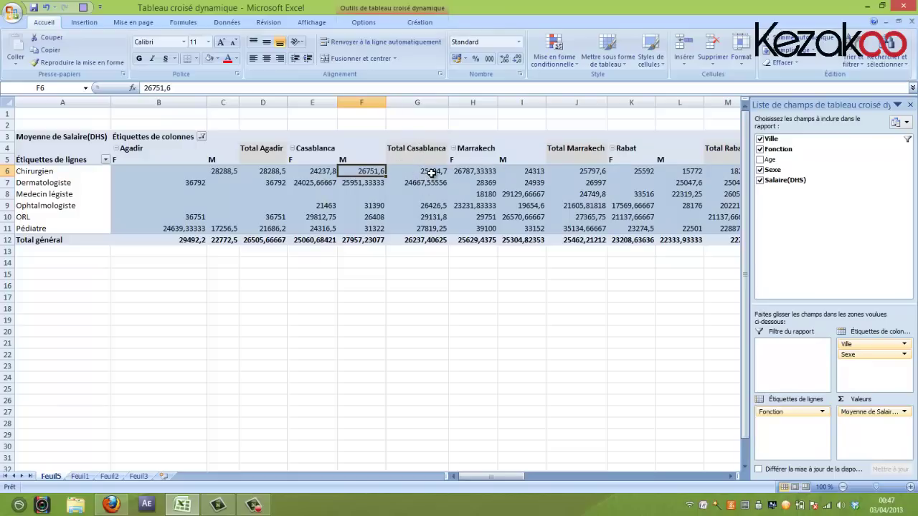
pyautogui.click(432, 174)
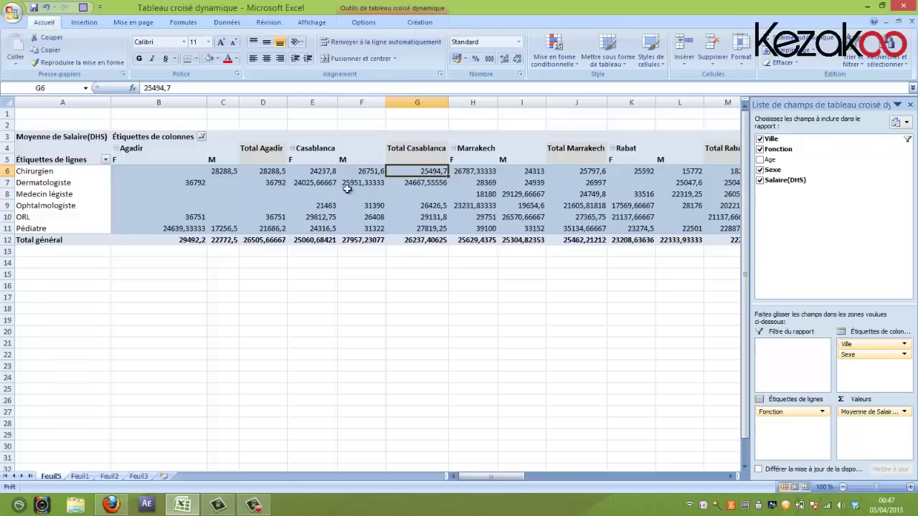
pyautogui.click(473, 172)
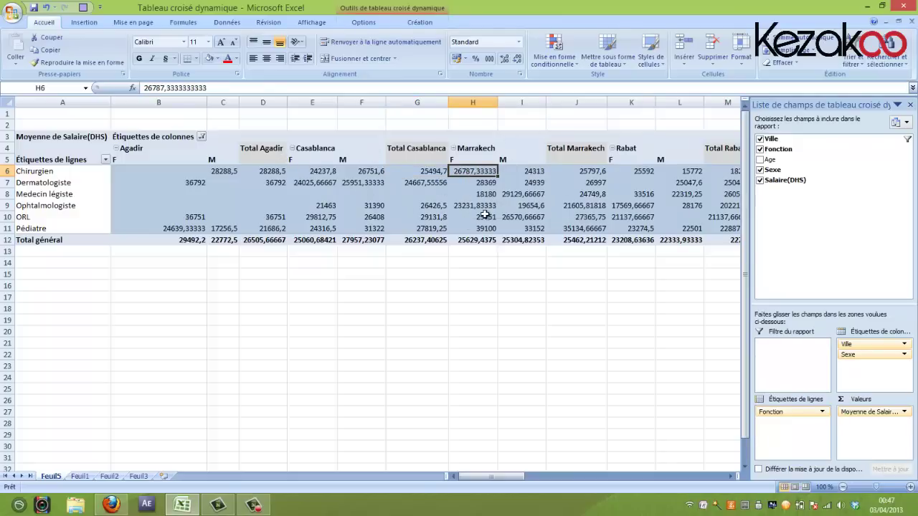
pyautogui.click(485, 216)
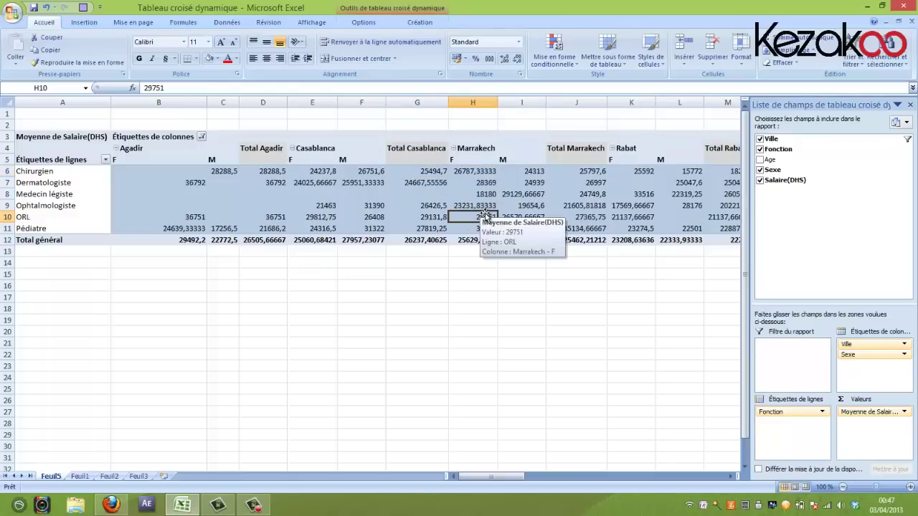
pyautogui.click(476, 206)
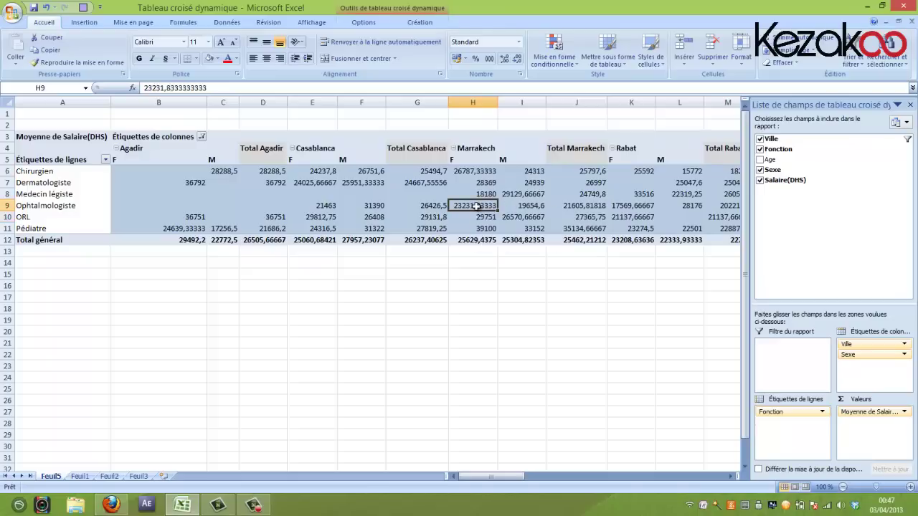
pyautogui.click(535, 206)
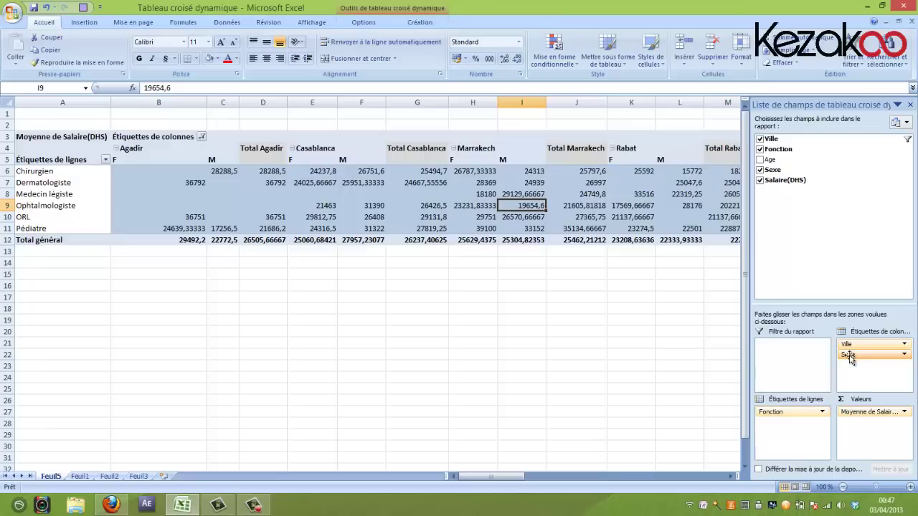
# Remove Sexe from the column labels and untick Salaire(DHS) from the values
pyautogui.moveTo(852, 355); pyautogui.dragTo(811, 230)
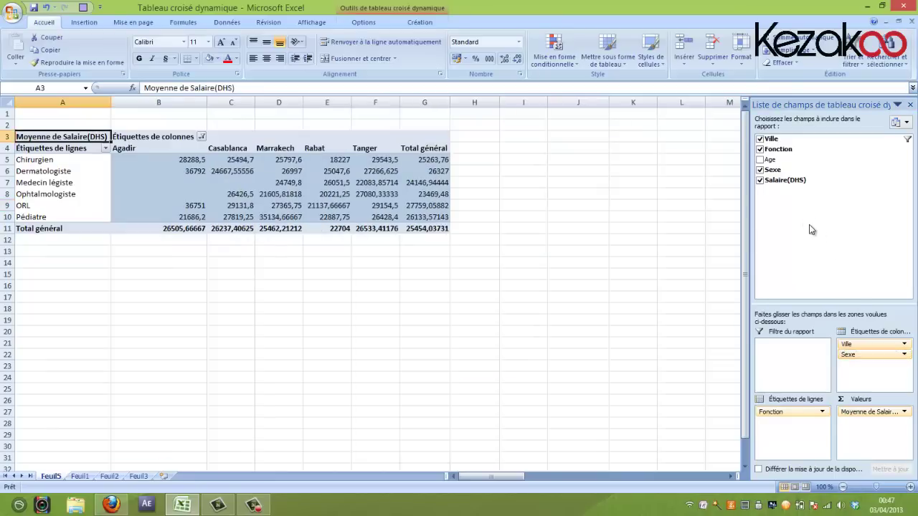
pyautogui.click(760, 181)
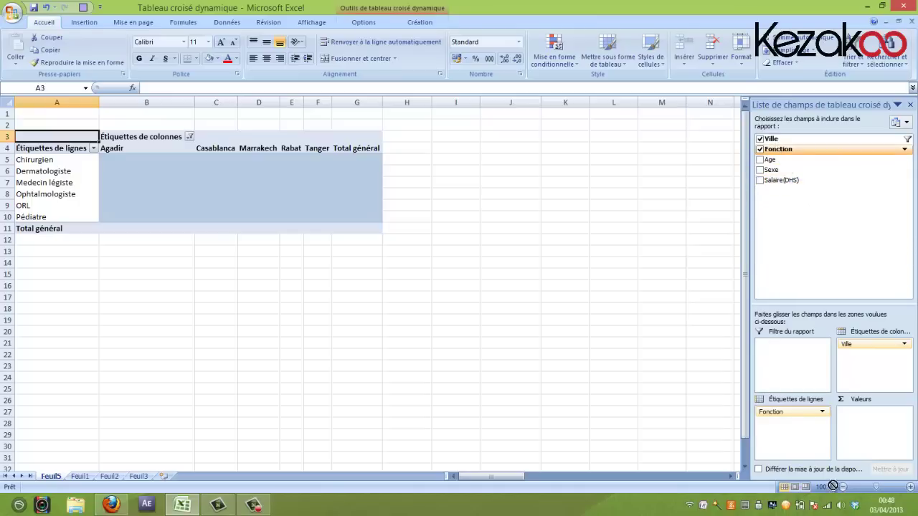
# Count Fonction in Values, check Ophtalmologiste counts (11 in Marrakech), and select A3:G11
pyautogui.moveTo(778, 149); pyautogui.dragTo(860, 420)
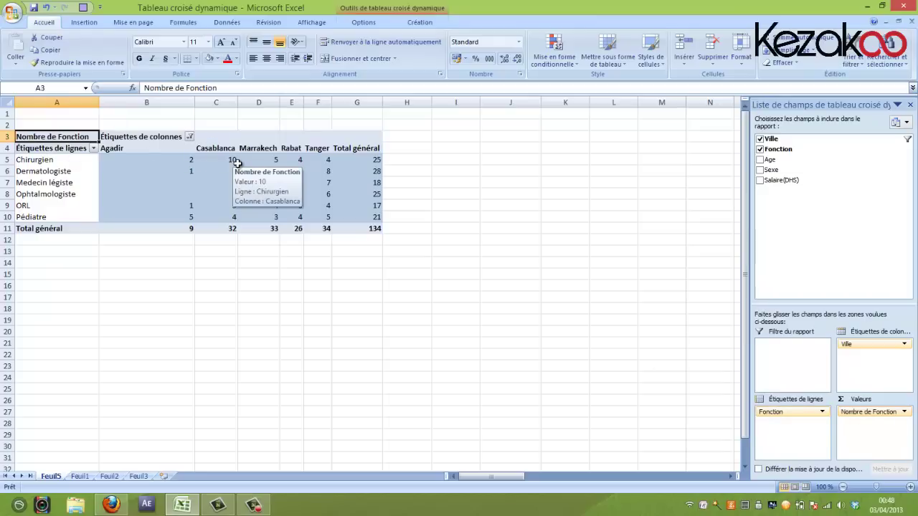
pyautogui.click(77, 194)
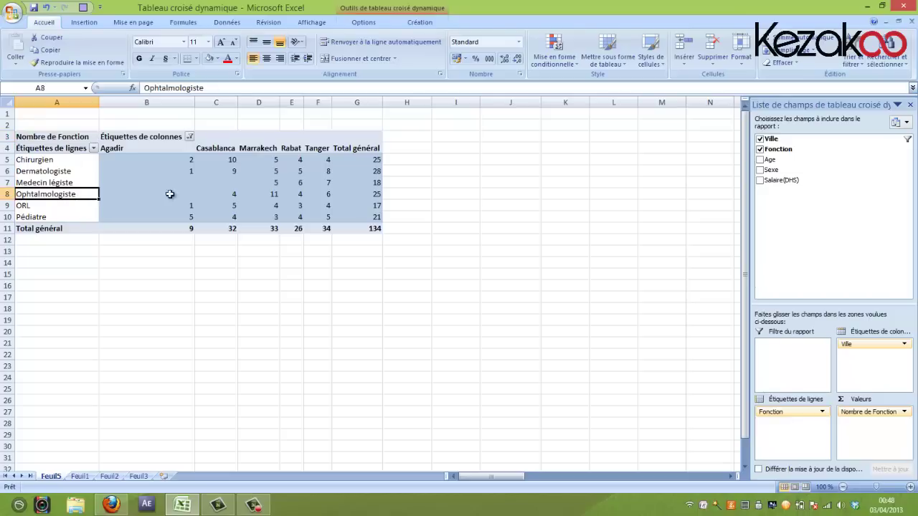
pyautogui.click(233, 195)
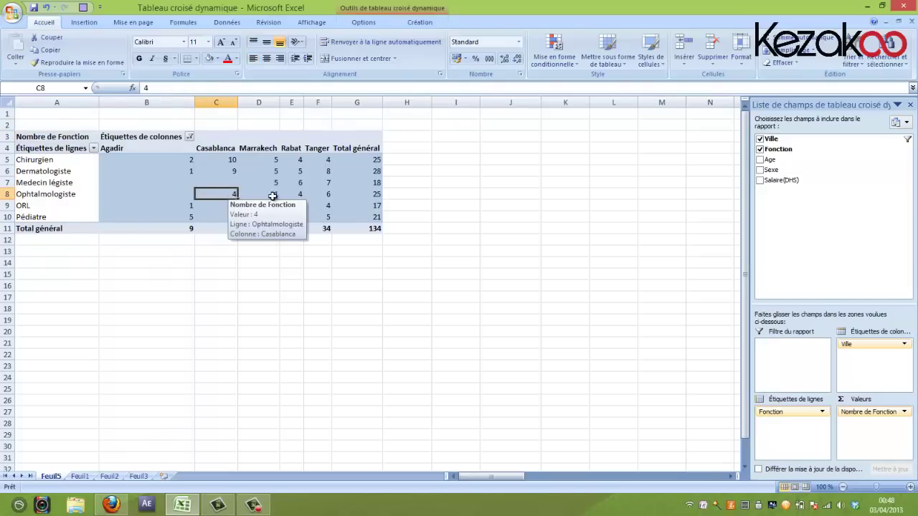
pyautogui.click(284, 199)
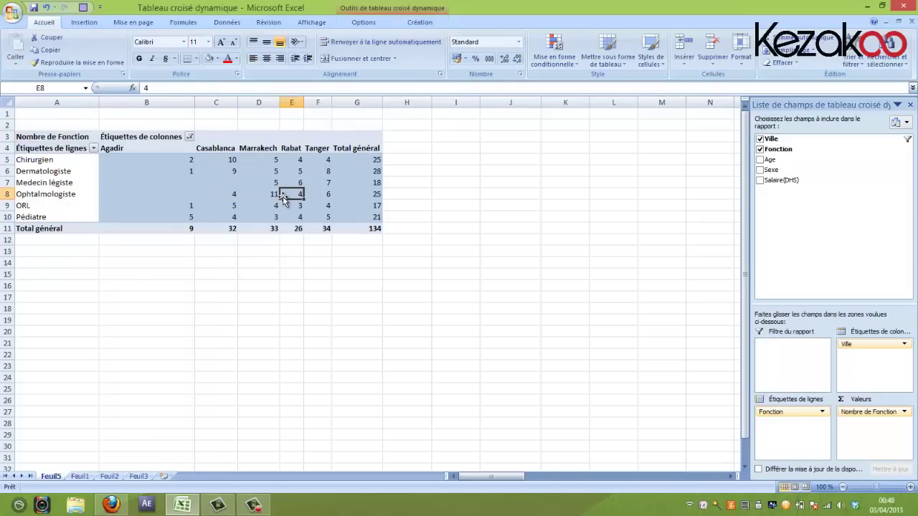
pyautogui.click(265, 194)
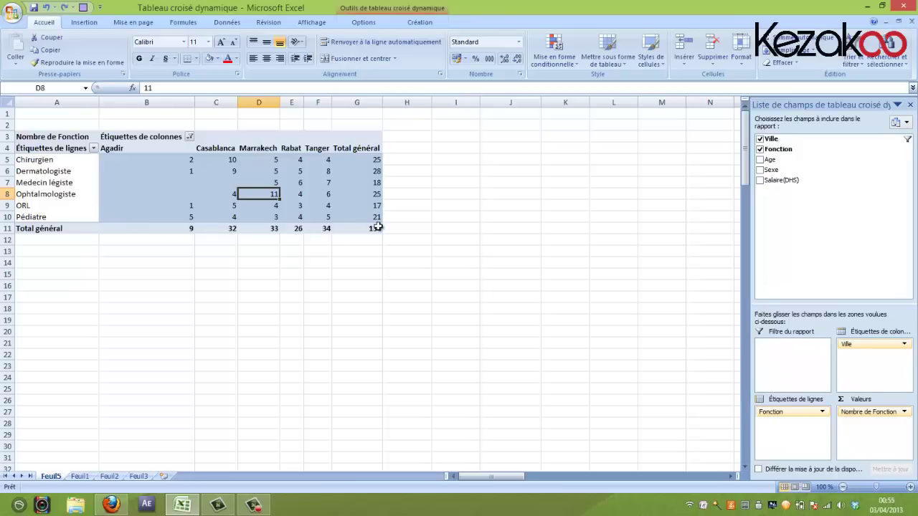
pyautogui.moveTo(378, 227); pyautogui.dragTo(5, 138)
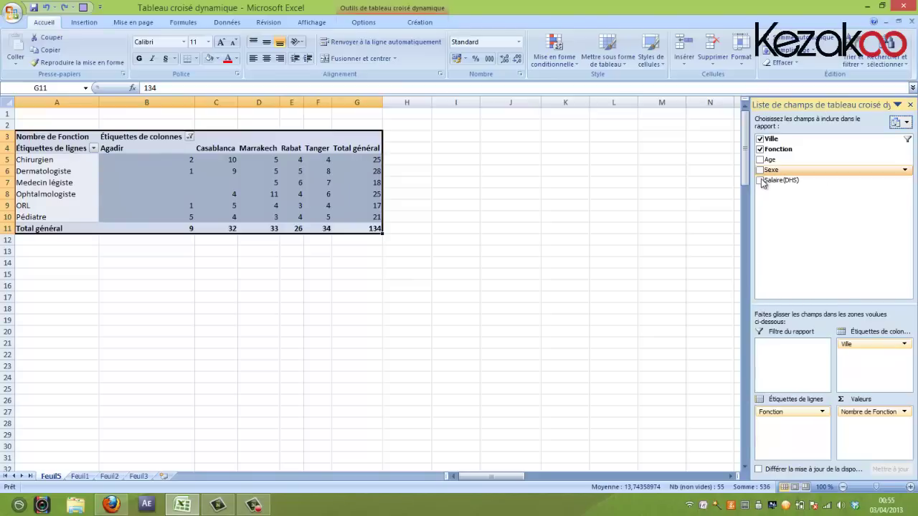
# Add Sexe as a report filter showing only F, reducing the grand total to 67
pyautogui.moveTo(773, 173)
pyautogui.mouseDown()
pyautogui.moveTo(770, 337)
pyautogui.moveTo(778, 350)
pyautogui.mouseUp()
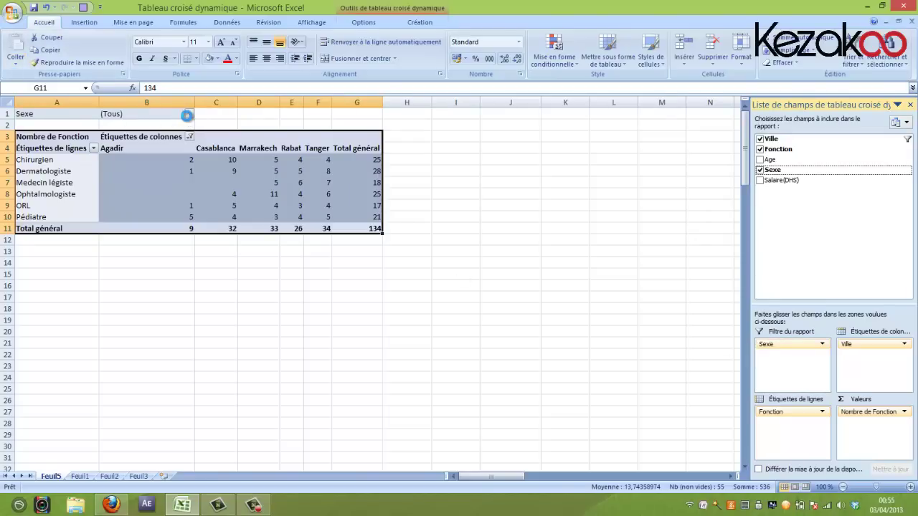
pyautogui.click(189, 114)
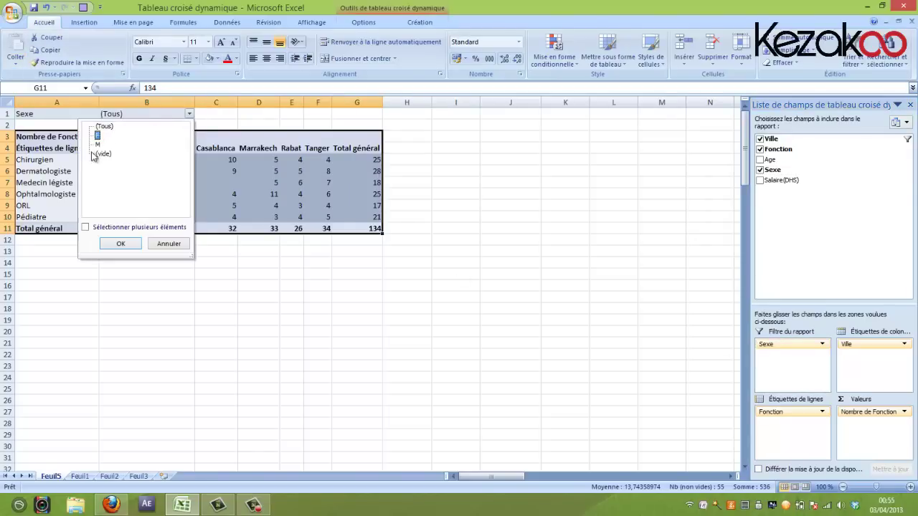
pyautogui.click(85, 227)
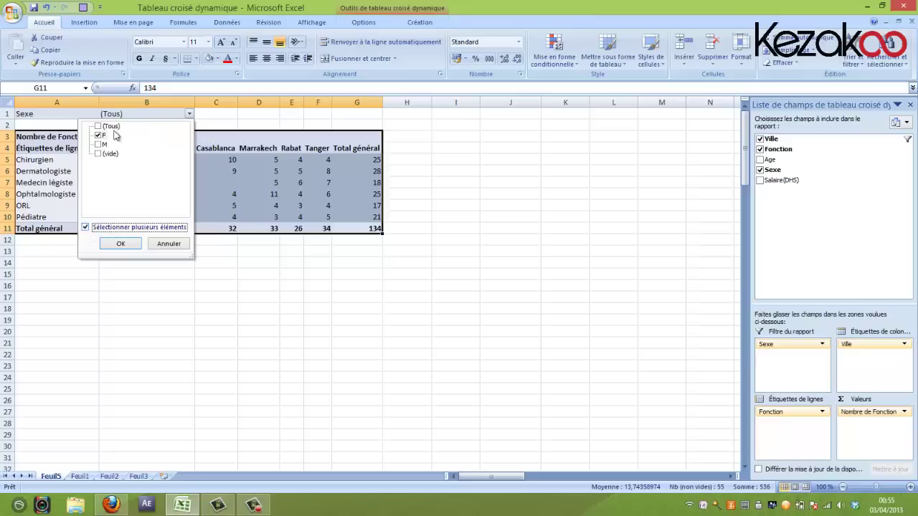
pyautogui.click(118, 244)
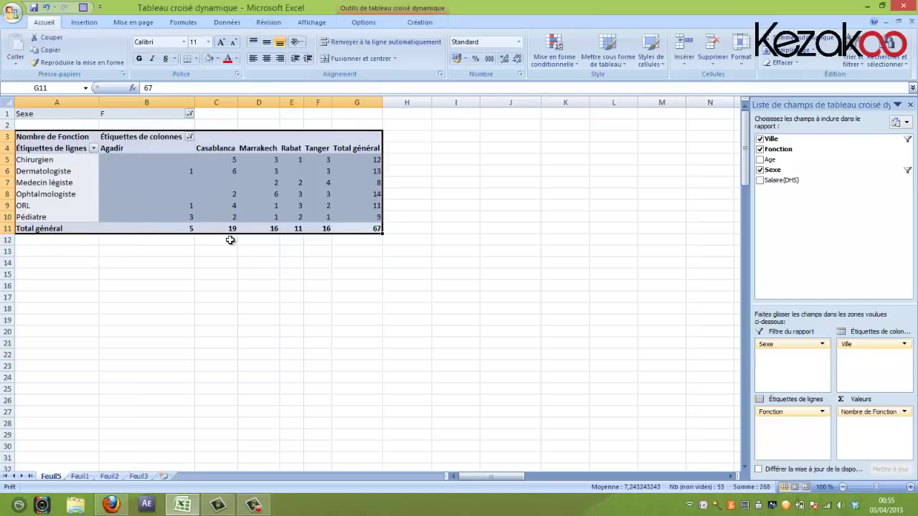